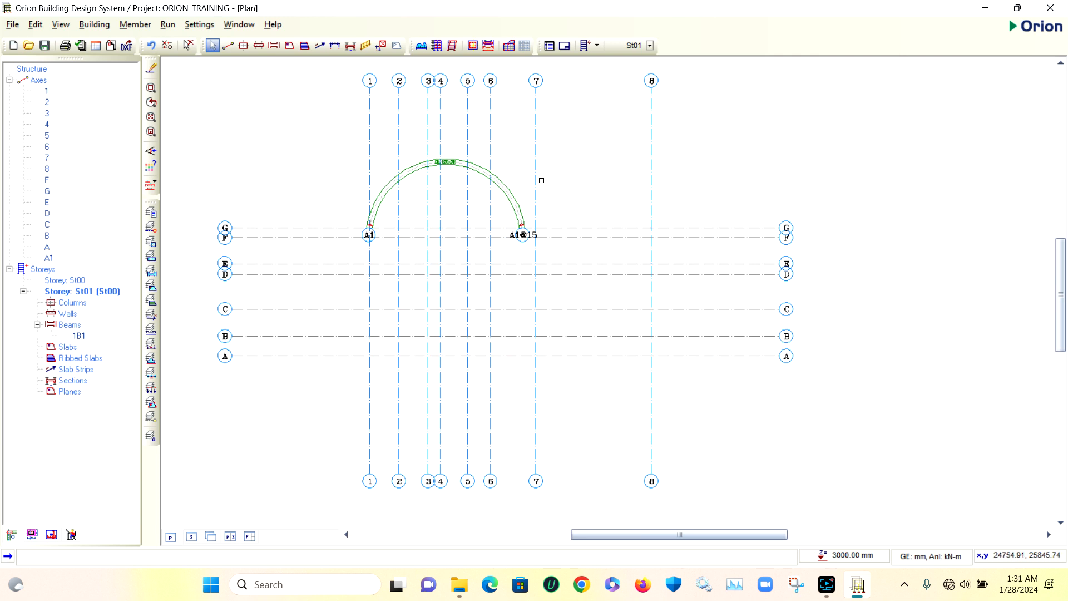
Try inserting a straight beam along axis A between axes 7 and 8, and delete it again
click(276, 49)
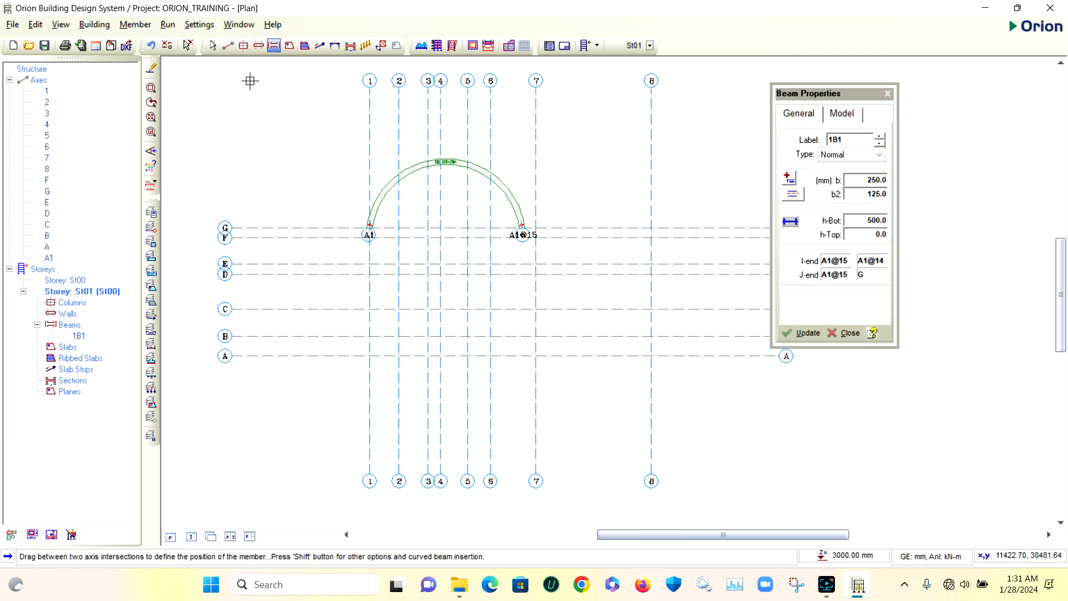
scroll(255, 131, down, 5)
scroll(558, 186, up, 3)
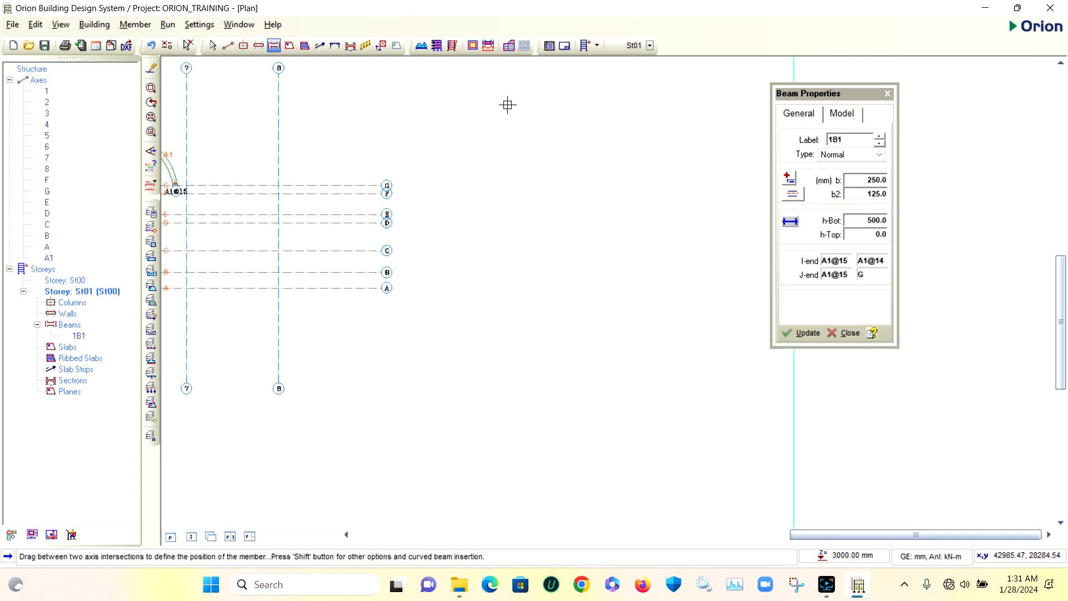
drag(507, 100, 557, 181)
drag(523, 139, 572, 250)
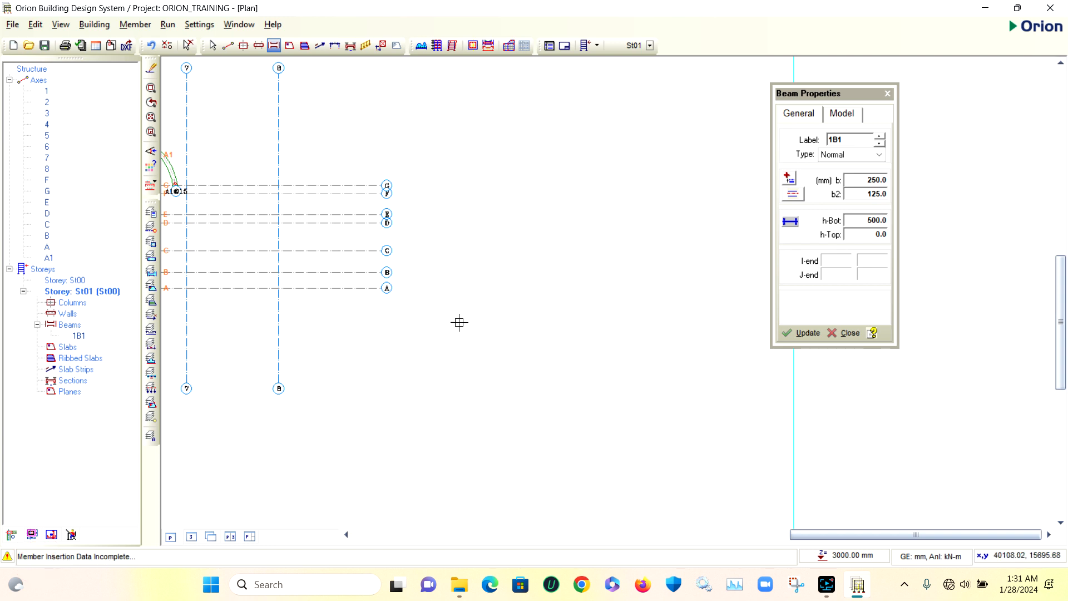
scroll(458, 322, up, 5)
mouse_move(343, 269)
mouse_down()
mouse_move(462, 279)
mouse_move(489, 267)
mouse_up()
scroll(410, 266, up, 3)
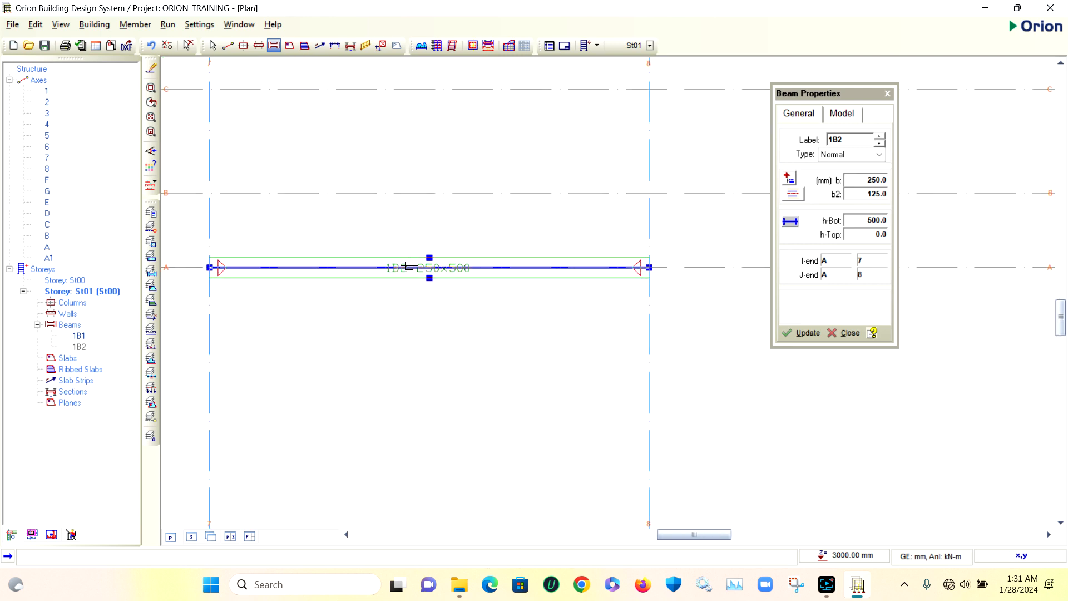
scroll(410, 266, down, 4)
key(Delete)
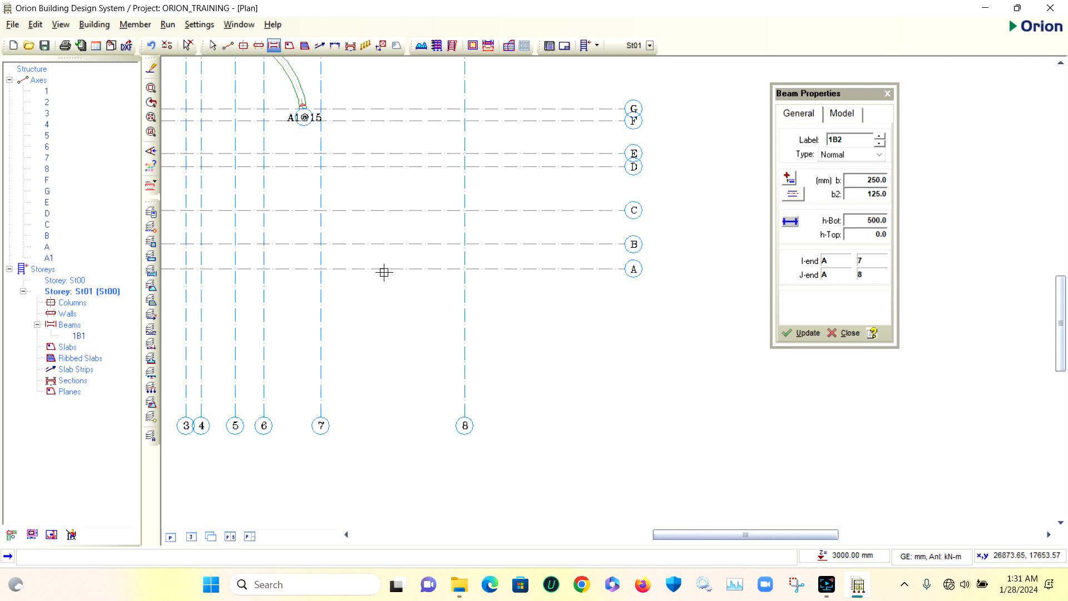
Delete the existing curved beam and its curved axis between axes 1 and 7
scroll(390, 272, down, 3)
right_click(480, 167)
scroll(341, 187, up, 3)
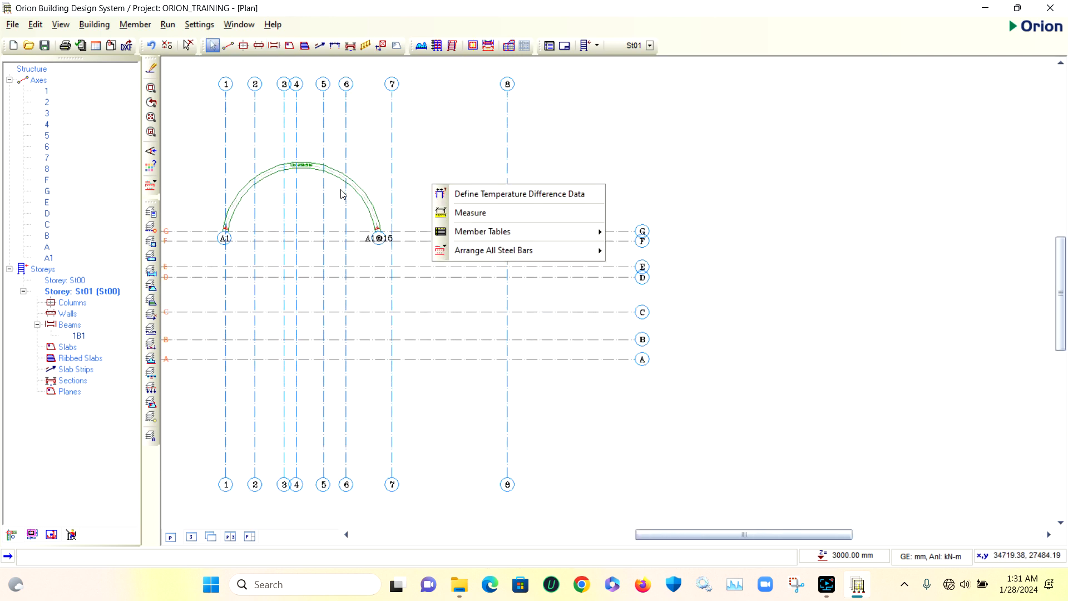
click(441, 155)
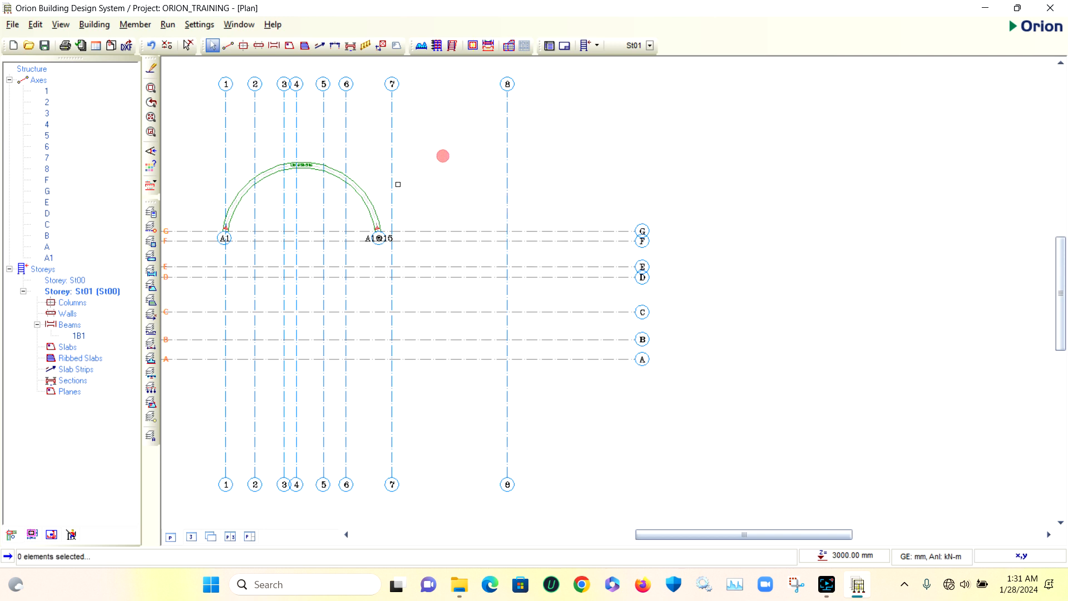
click(368, 198)
key(Delete)
click(365, 201)
key(Delete)
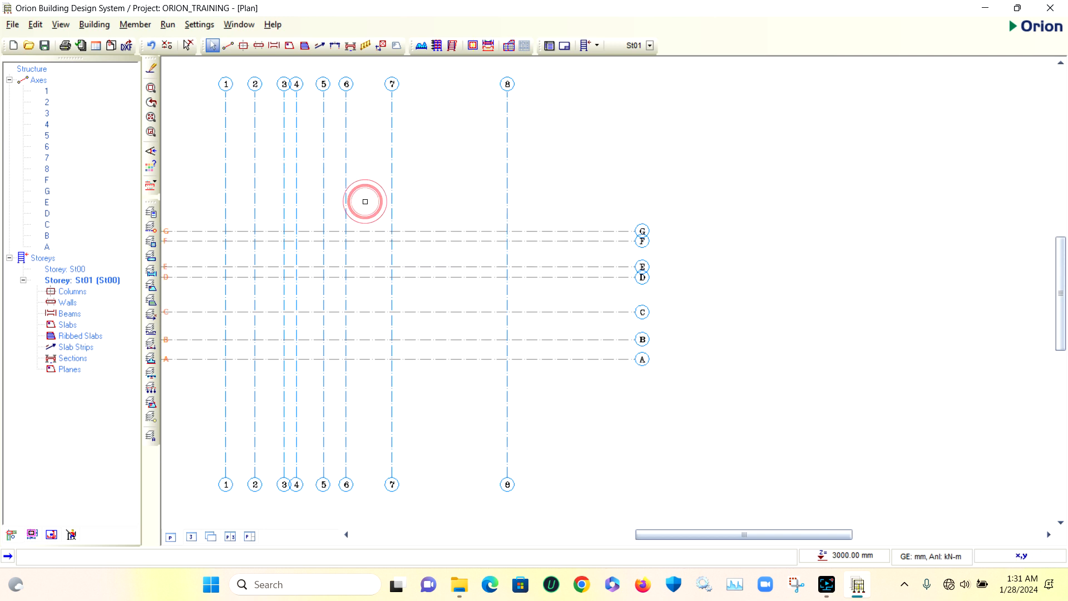
Start a new axis drawn along axis G from axis 2 to axis 8
scroll(400, 234, up, 4)
scroll(496, 220, down, 7)
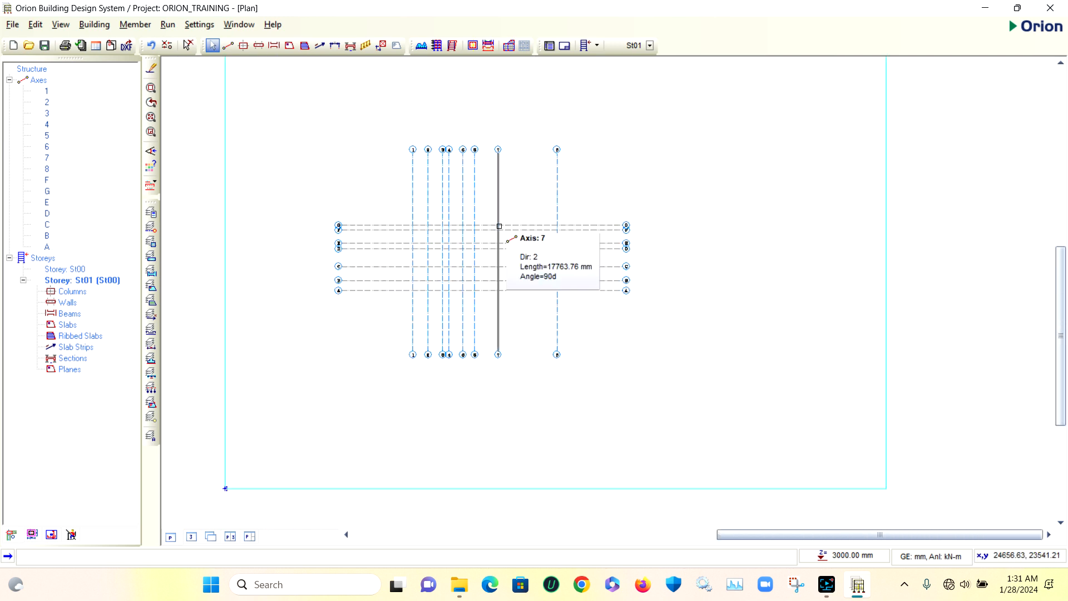
scroll(469, 213, up, 4)
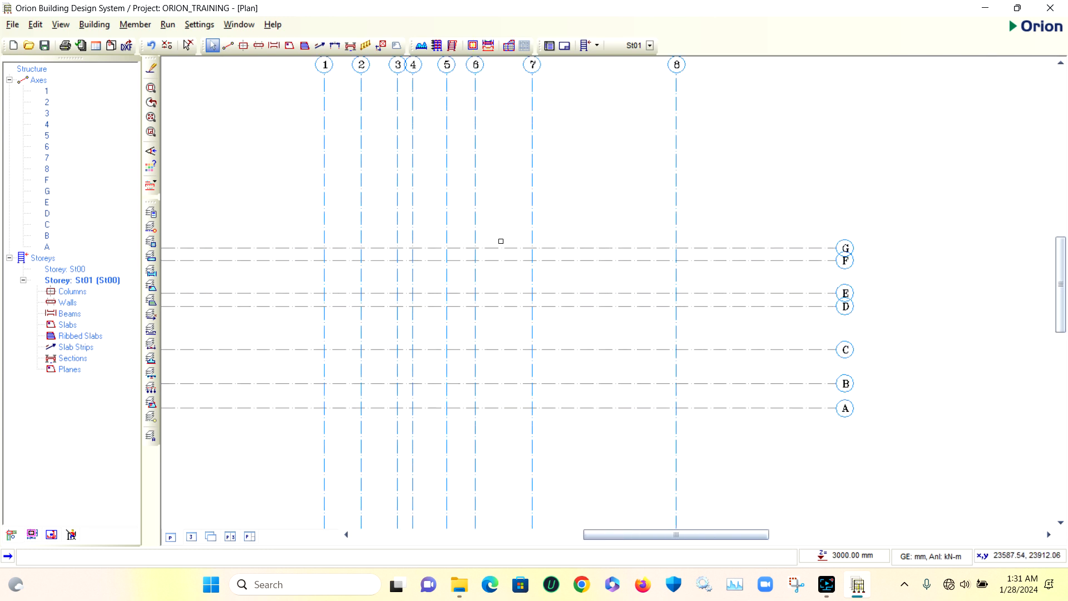
scroll(501, 241, down, 4)
scroll(529, 229, up, 2)
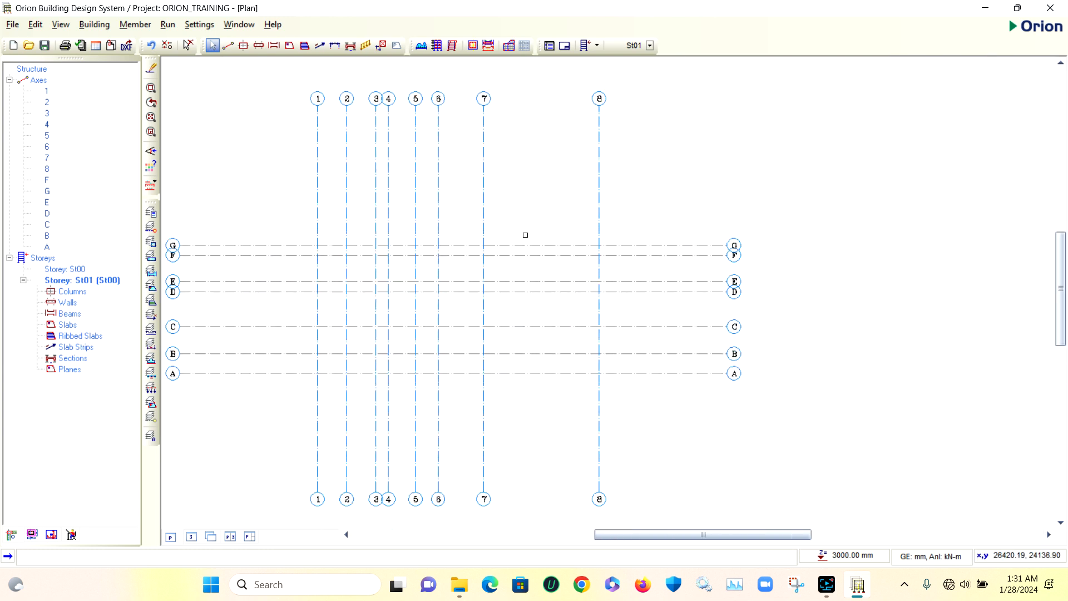
click(228, 46)
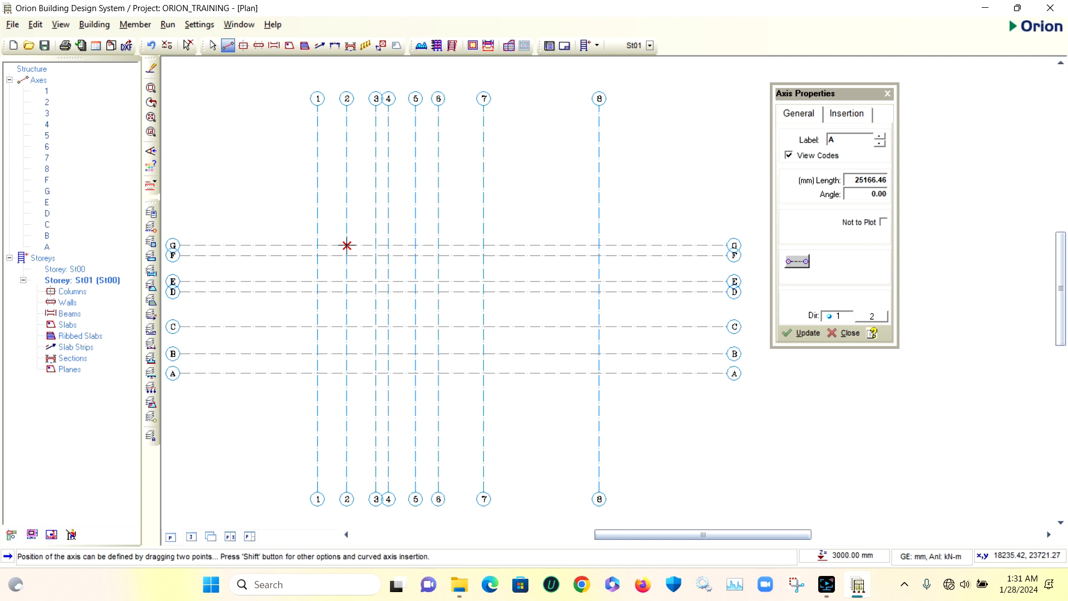
drag(347, 245, 598, 244)
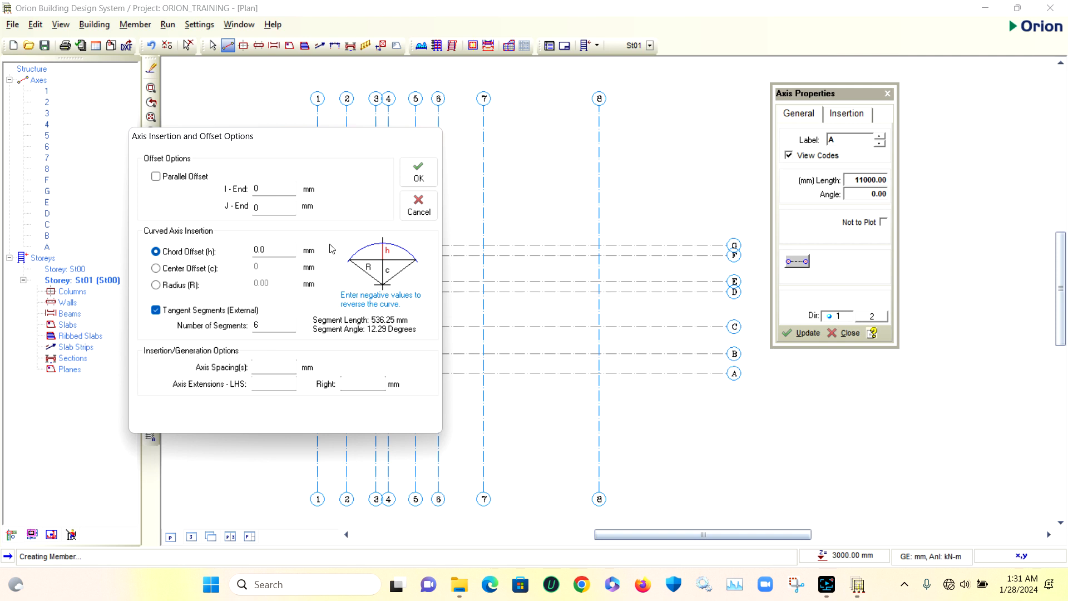
Make the axis curved with a center offset of 500 mm and 20 tangent segments, and confirm
click(156, 268)
drag(321, 147, 219, 130)
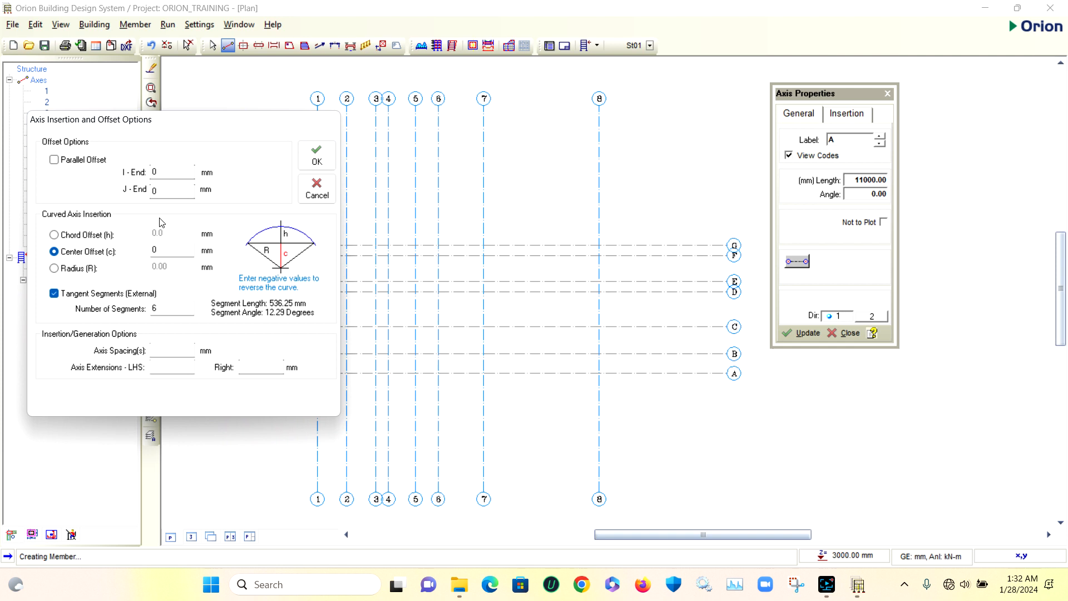
double_click(162, 251)
text(5000)
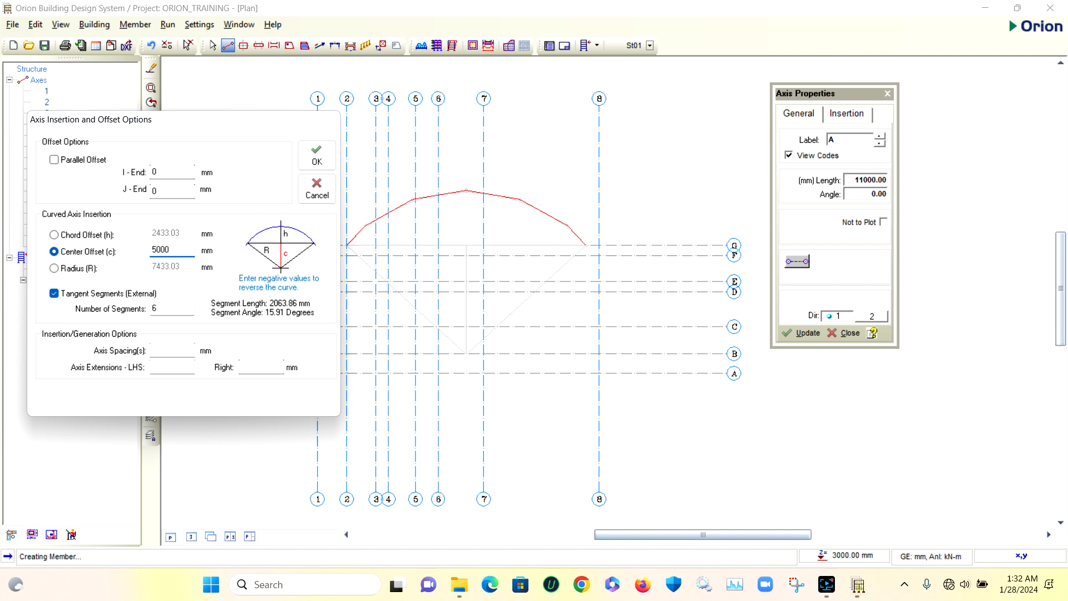
key(BackSpace)
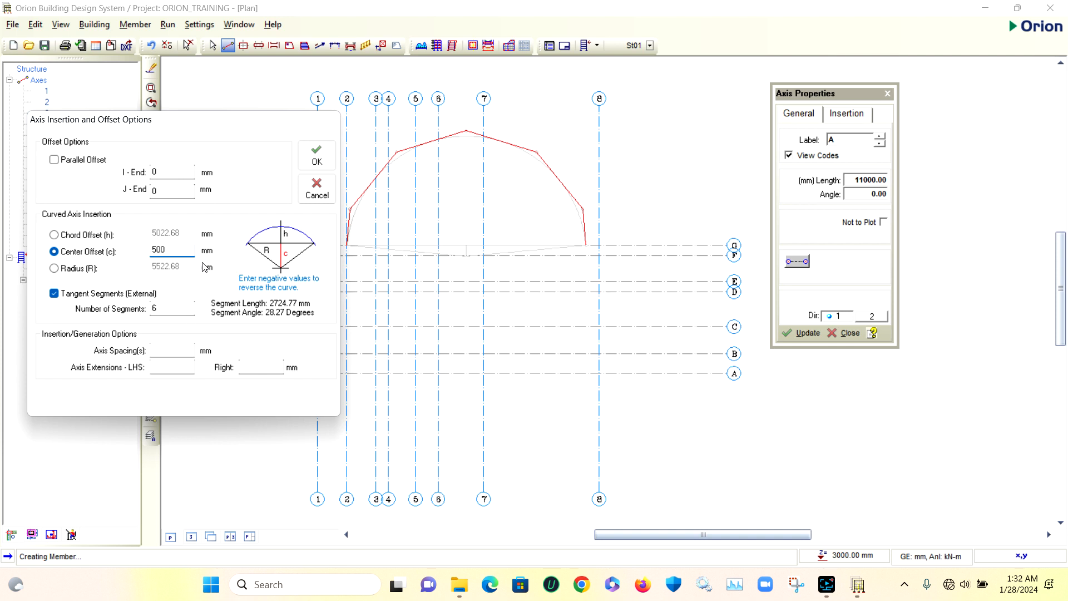
double_click(165, 310)
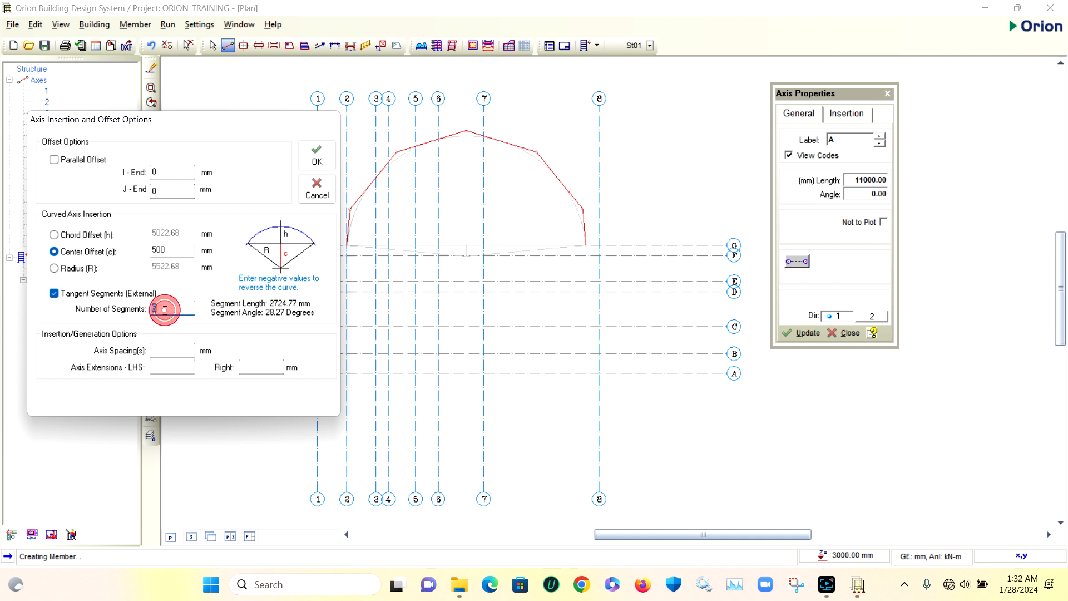
text(20)
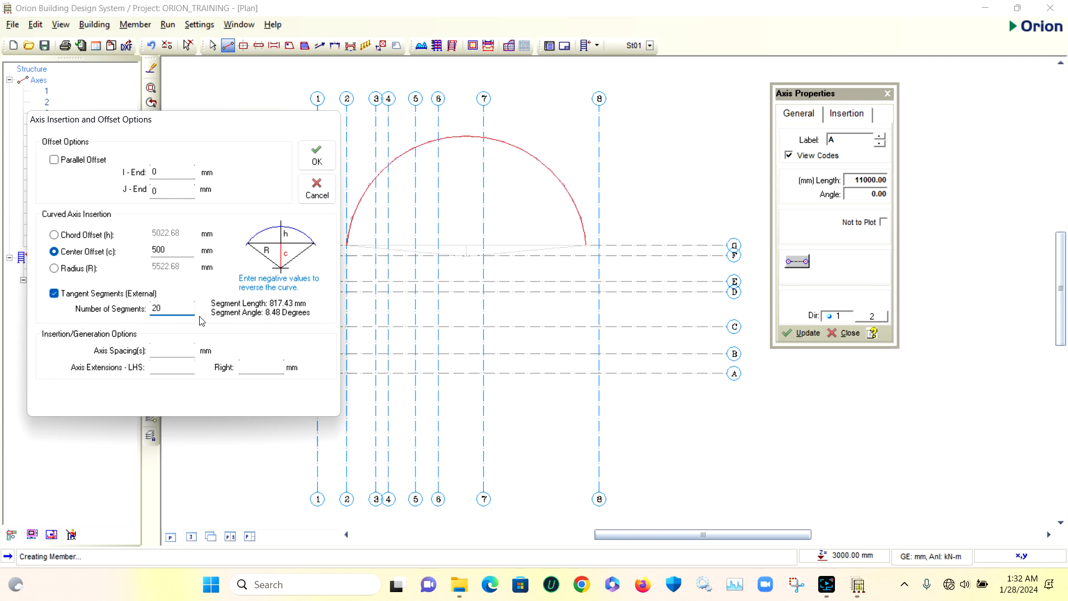
click(317, 160)
Draw a beam between the two ends of the curved axis, from A1 to A1@20
scroll(449, 132, up, 2)
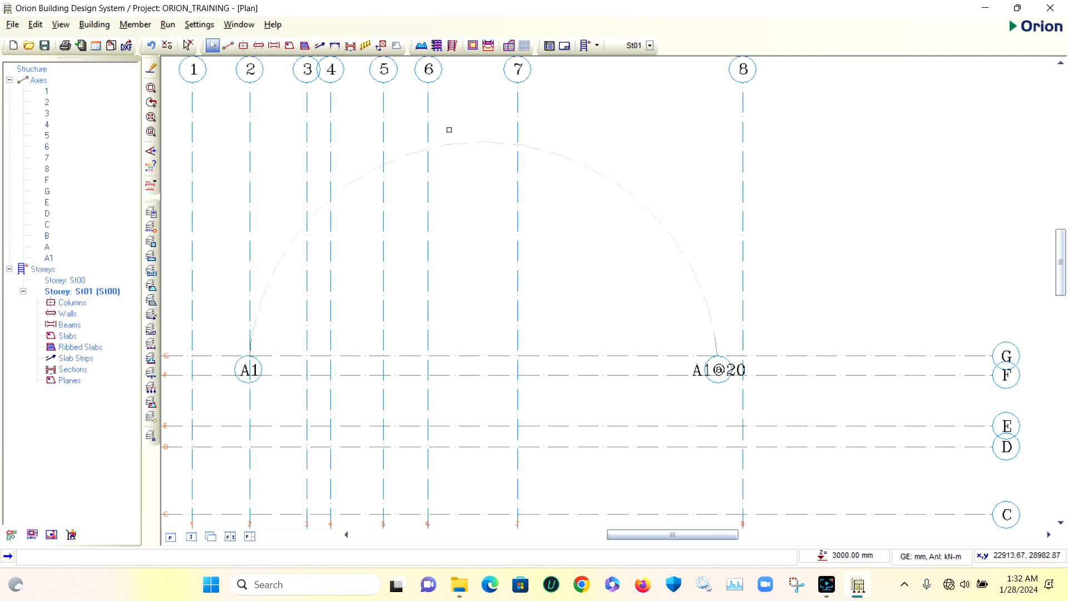
scroll(467, 183, down, 1)
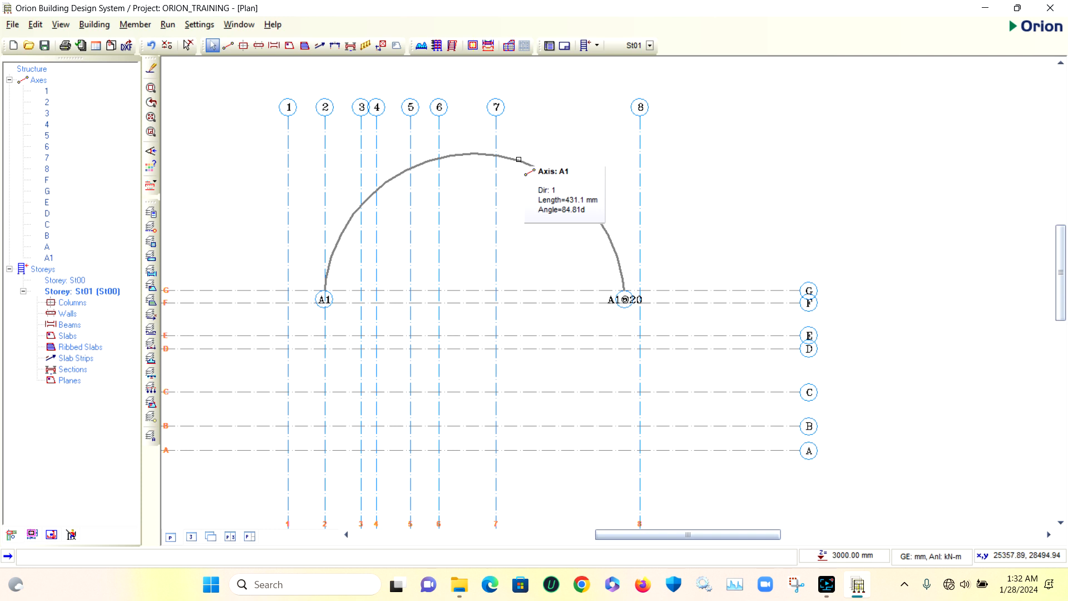
click(275, 45)
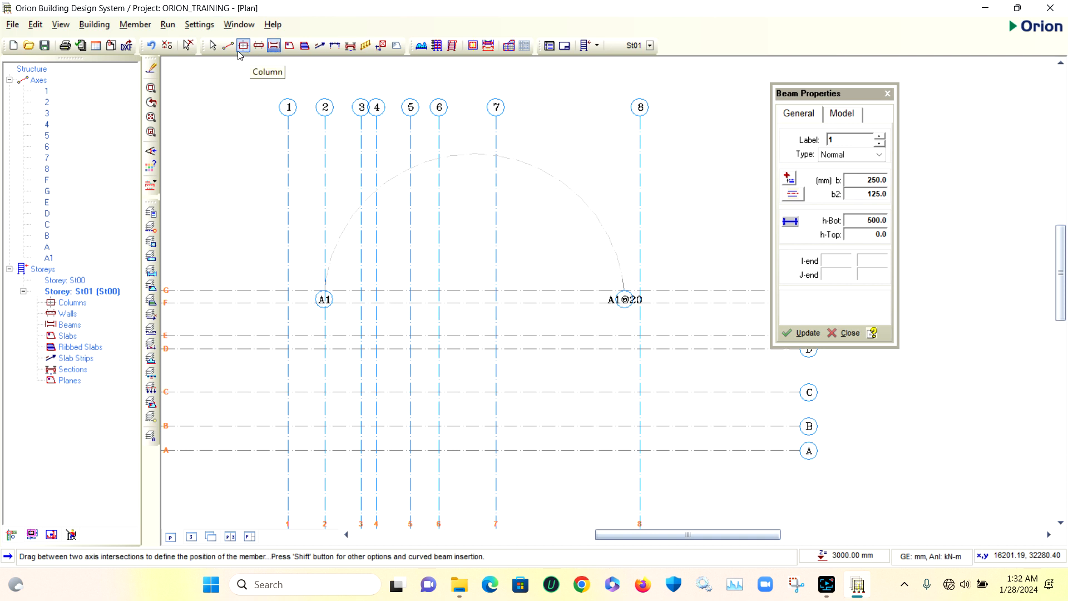
scroll(503, 219, up, 1)
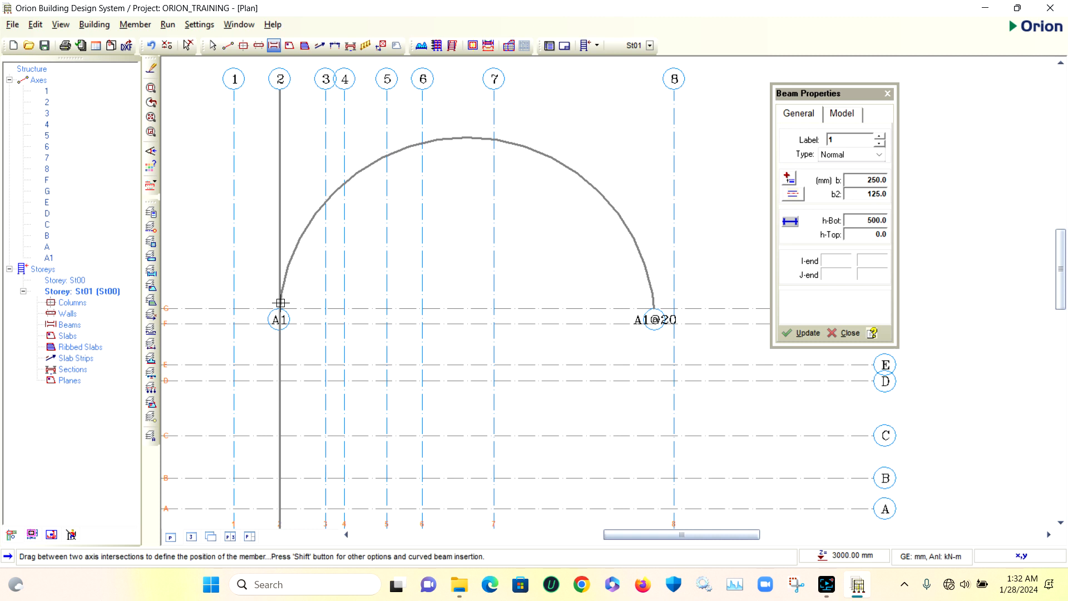
mouse_move(280, 303)
mouse_down()
mouse_move(310, 289)
mouse_move(518, 265)
mouse_move(606, 270)
mouse_move(654, 307)
mouse_up()
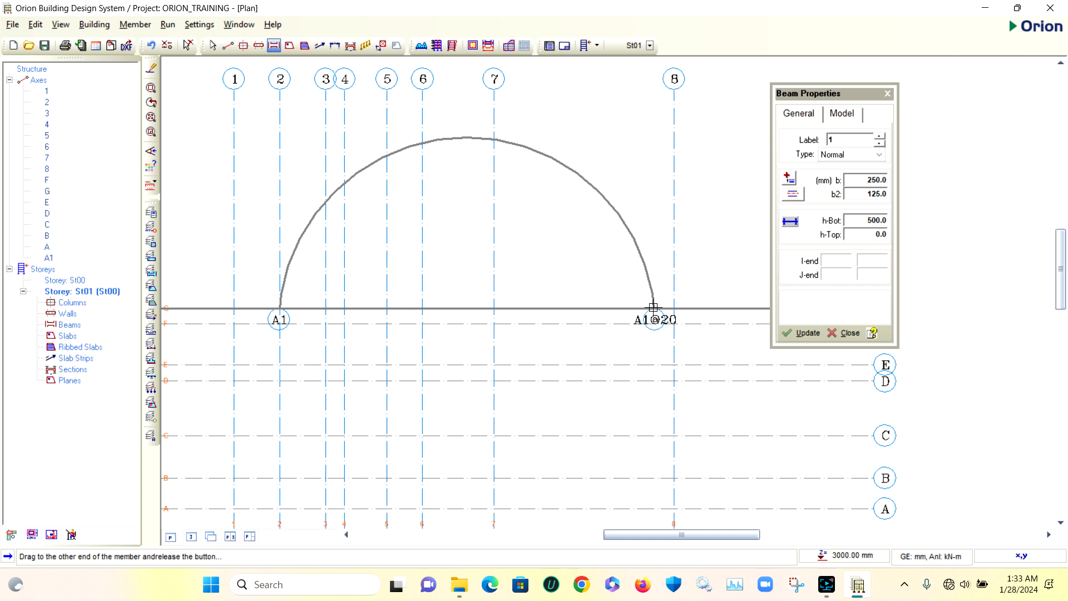
click(653, 307)
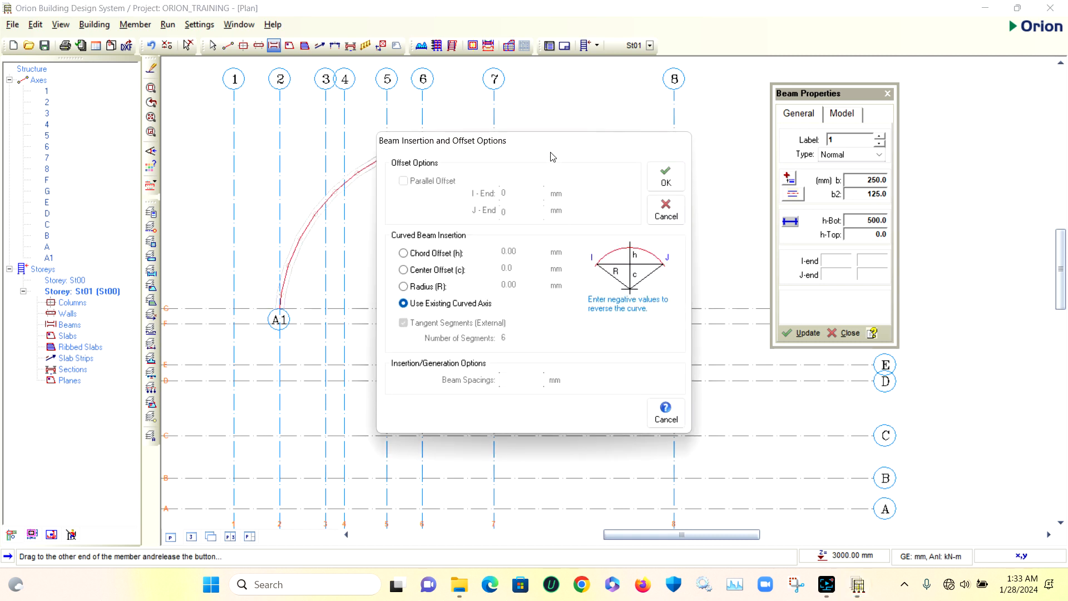
Try a curved beam with a center offset of 500 mm and 20 tangent segments
drag(562, 145, 871, 96)
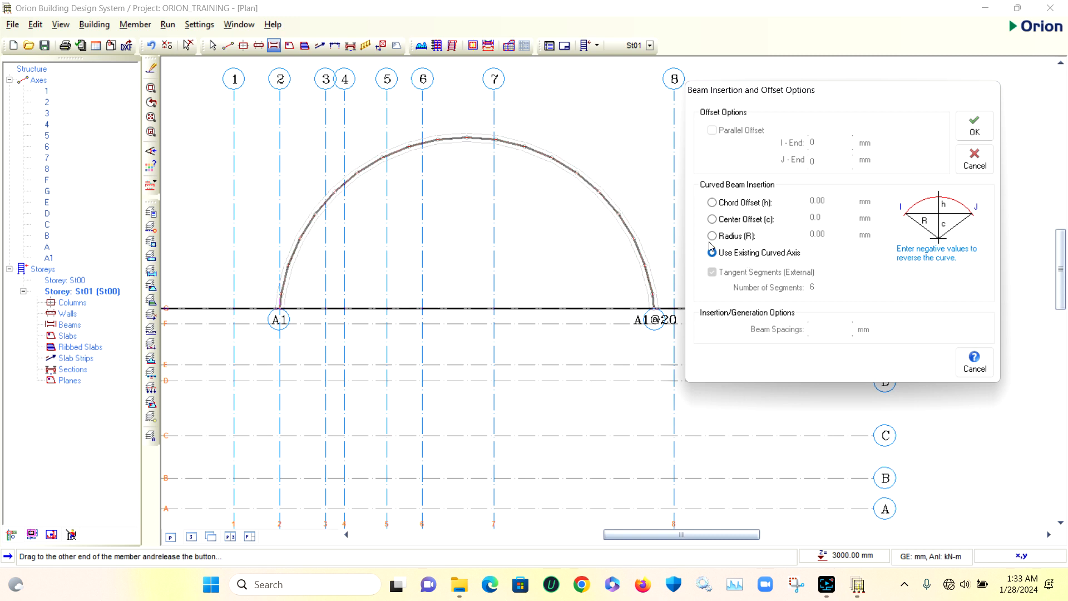
click(713, 220)
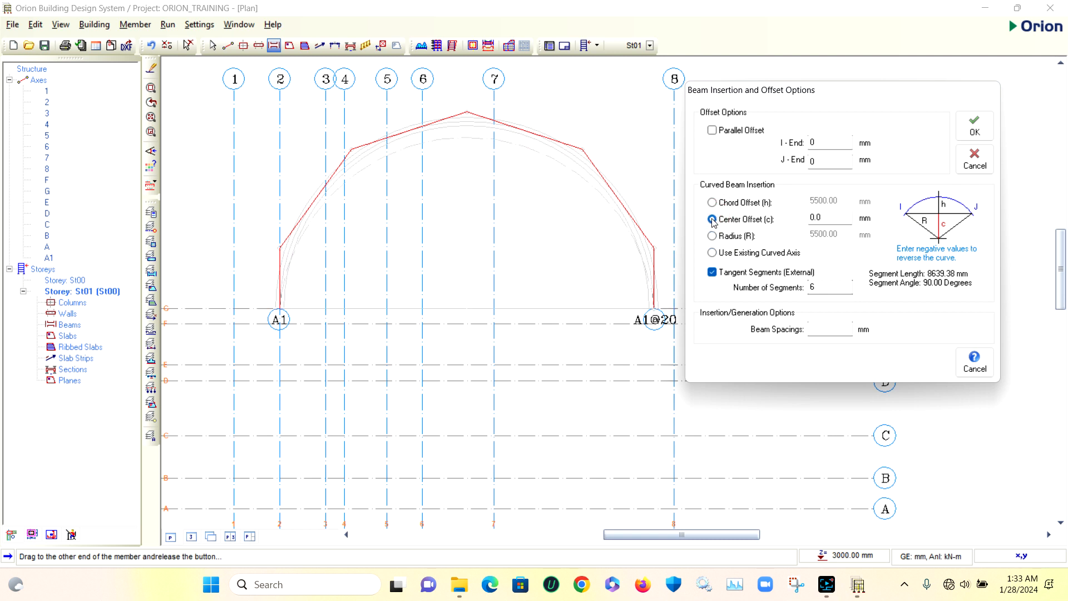
double_click(826, 217)
text(50)
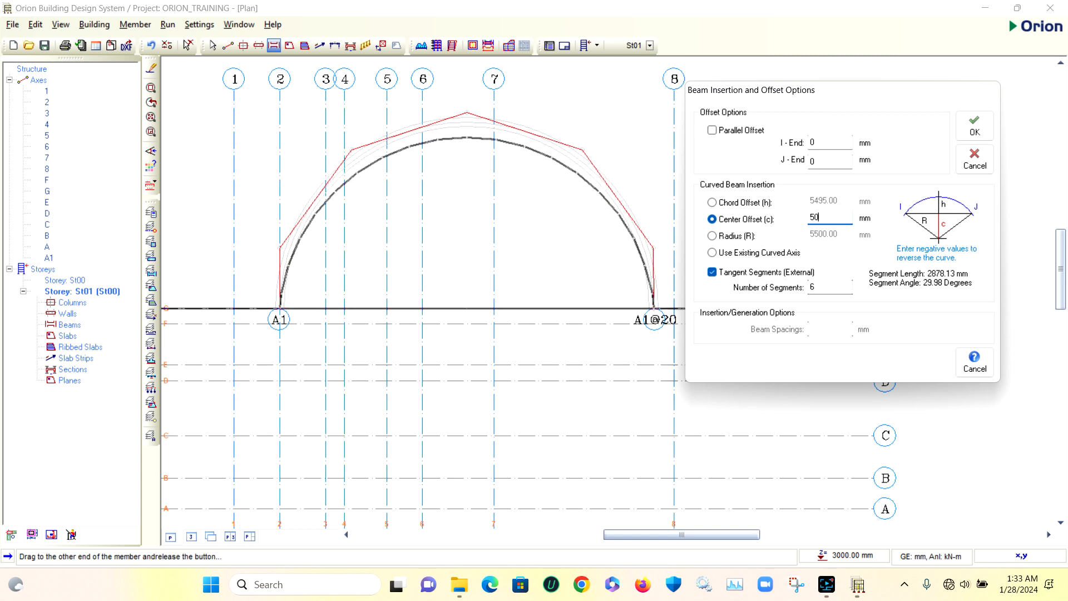
text(0)
double_click(818, 286)
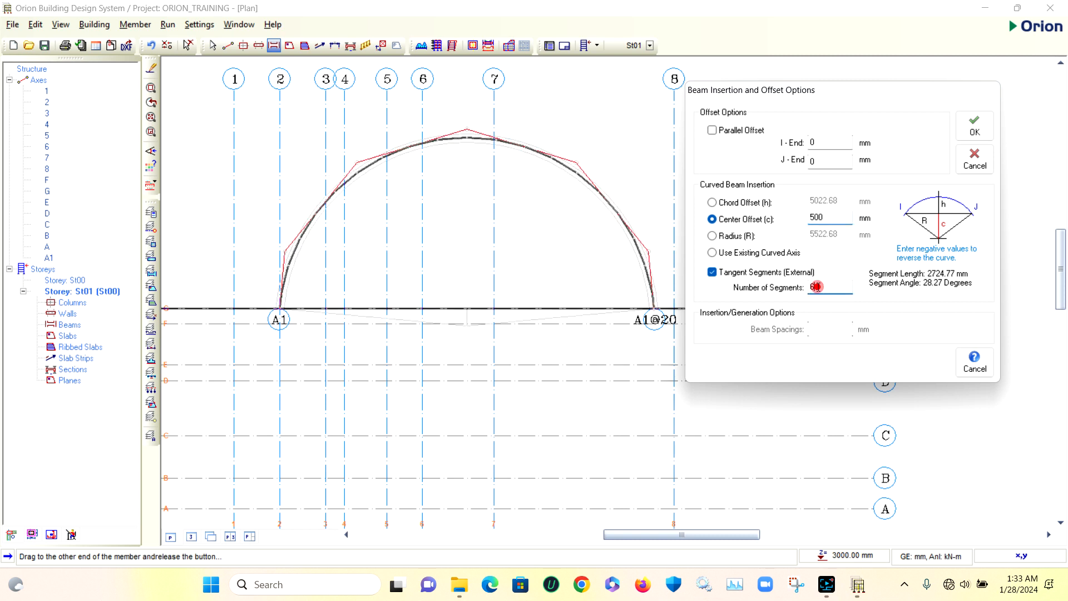
text(10)
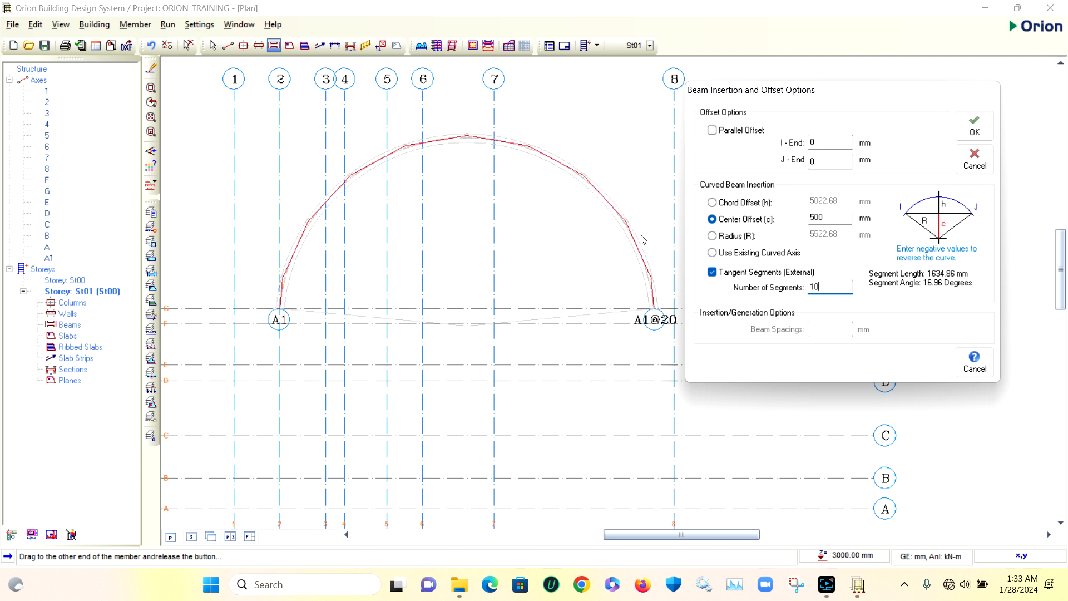
double_click(821, 284)
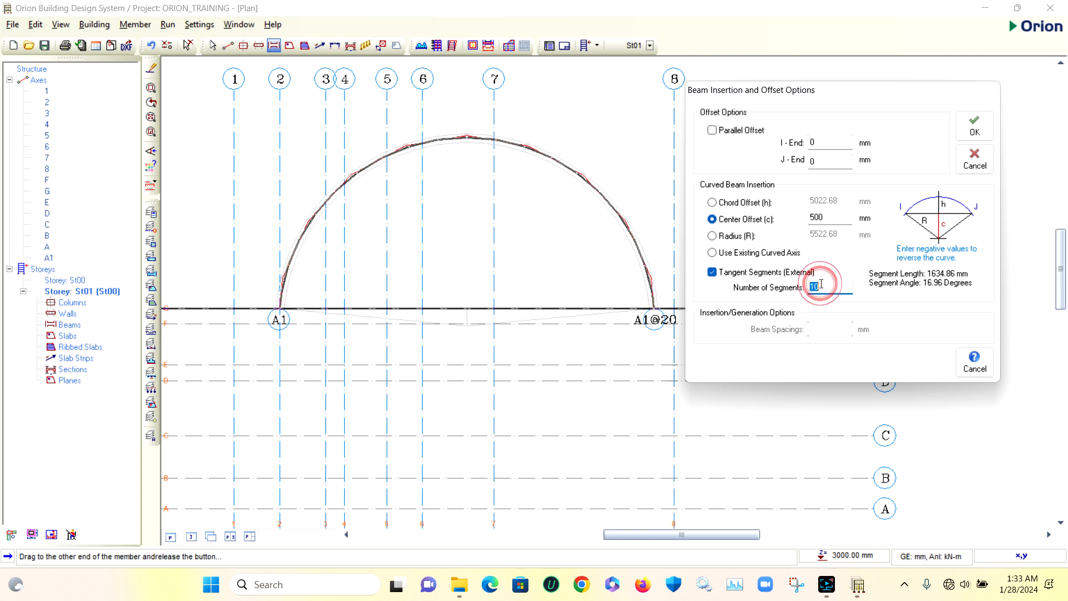
text(20)
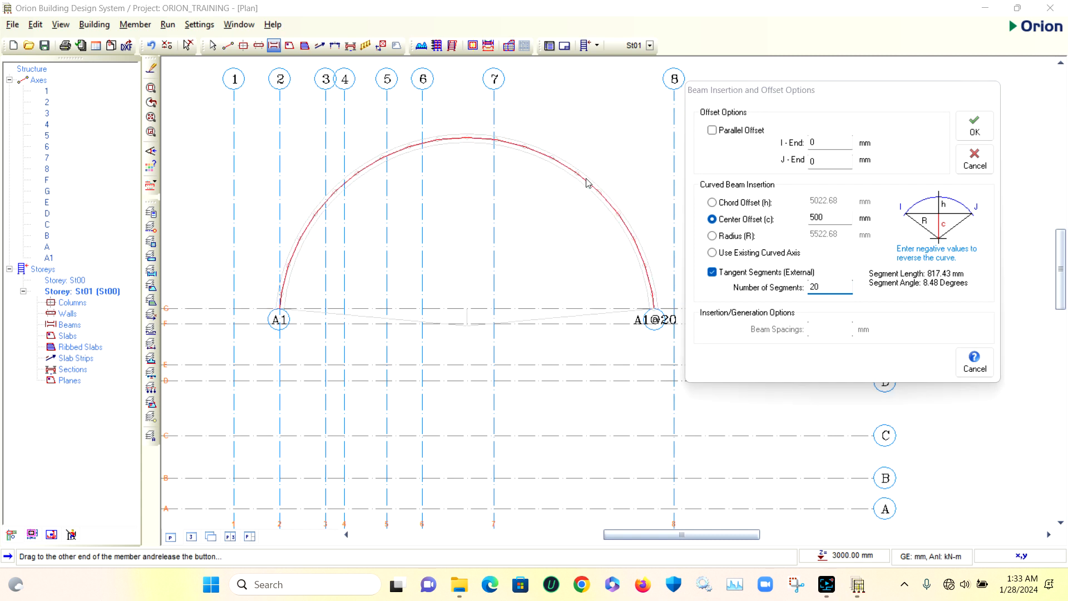
Insert the beam along the existing curved axis instead
click(573, 167)
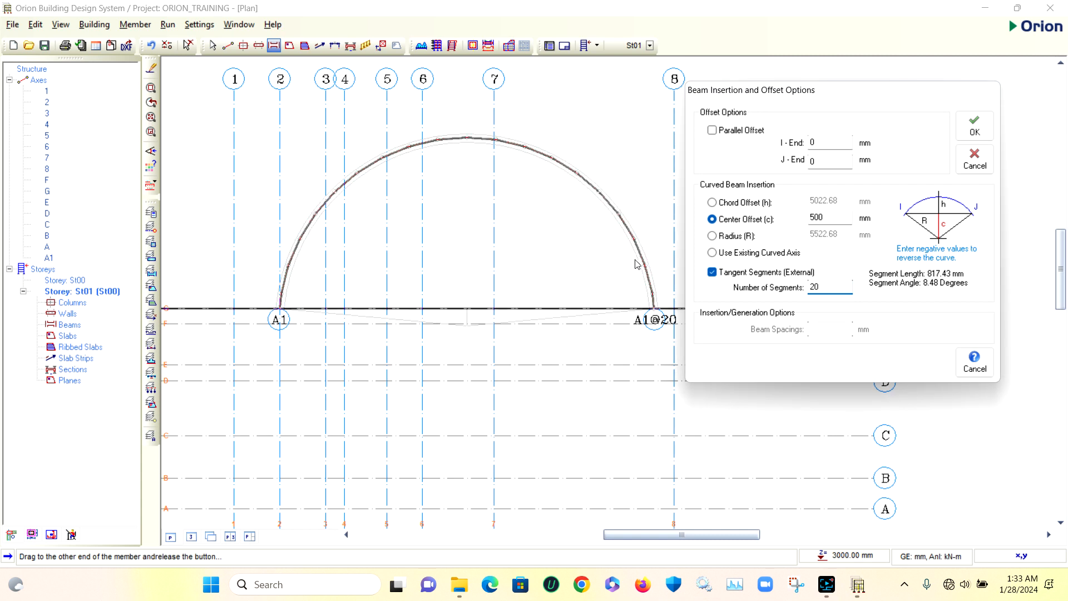
click(827, 217)
click(711, 253)
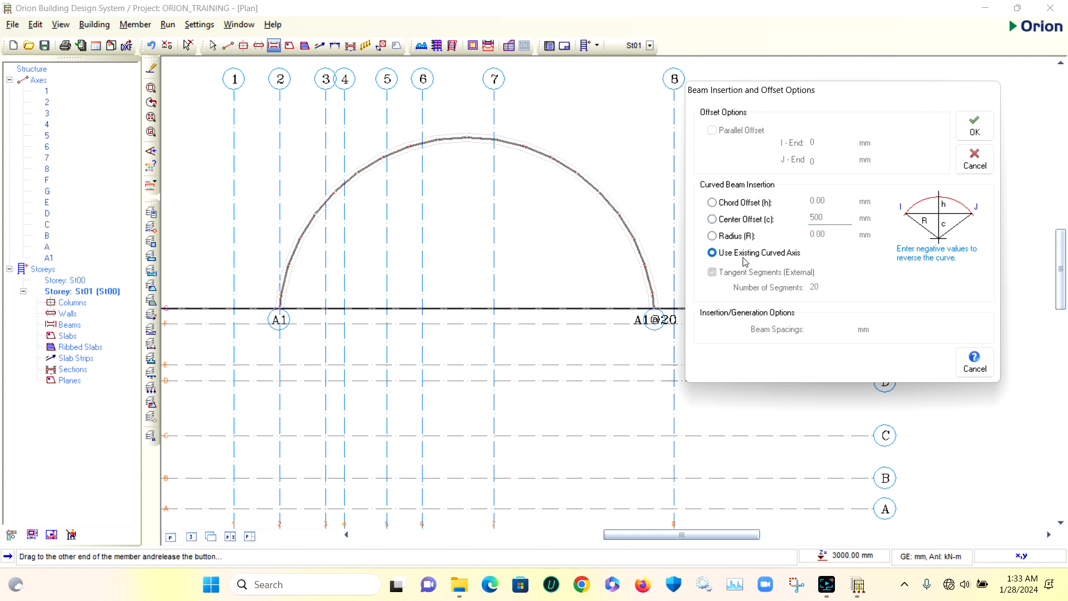
click(974, 127)
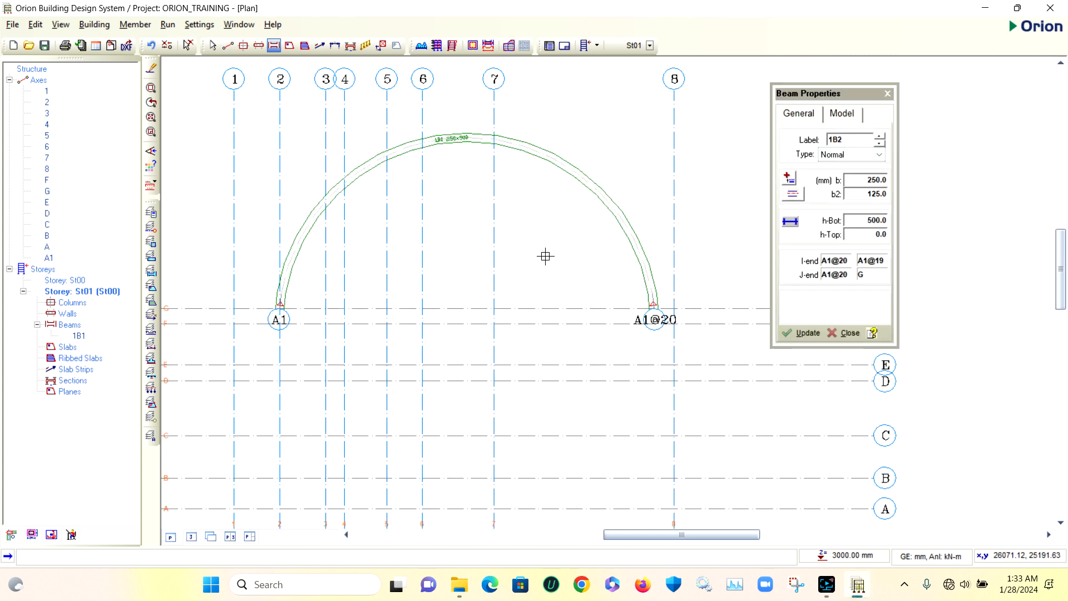
Draw a straight beam along grid A from axis 1 to axis 8, then close the beam properties
click(188, 45)
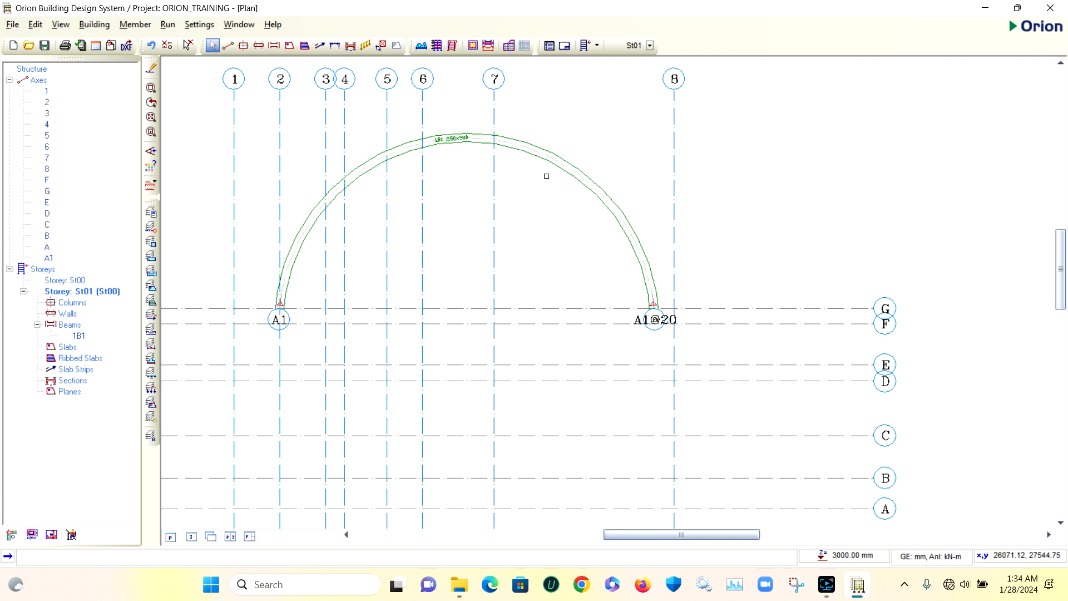
scroll(542, 160, down, 2)
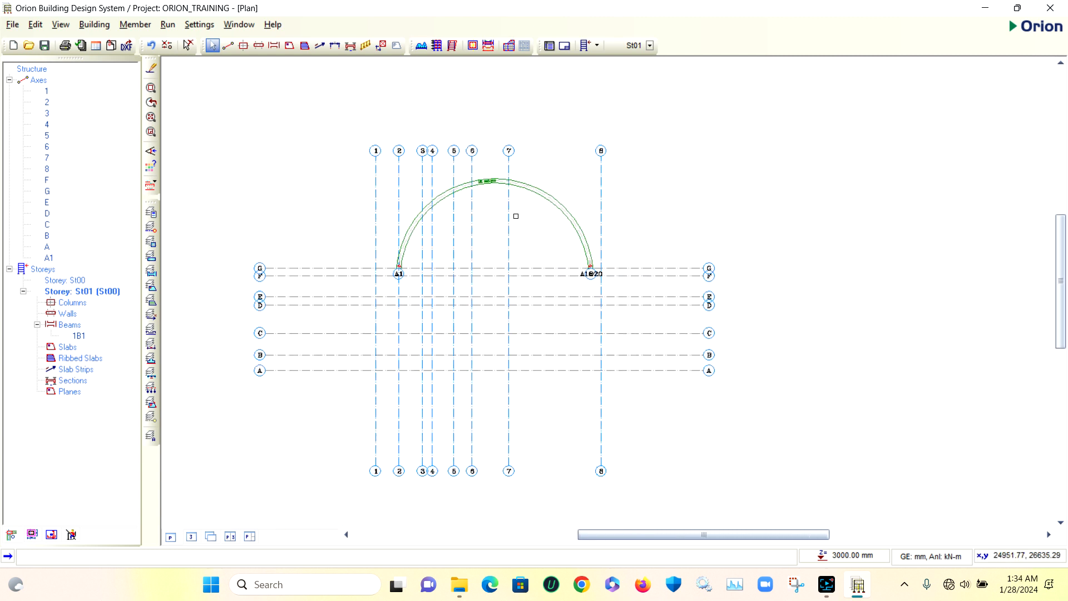
click(274, 48)
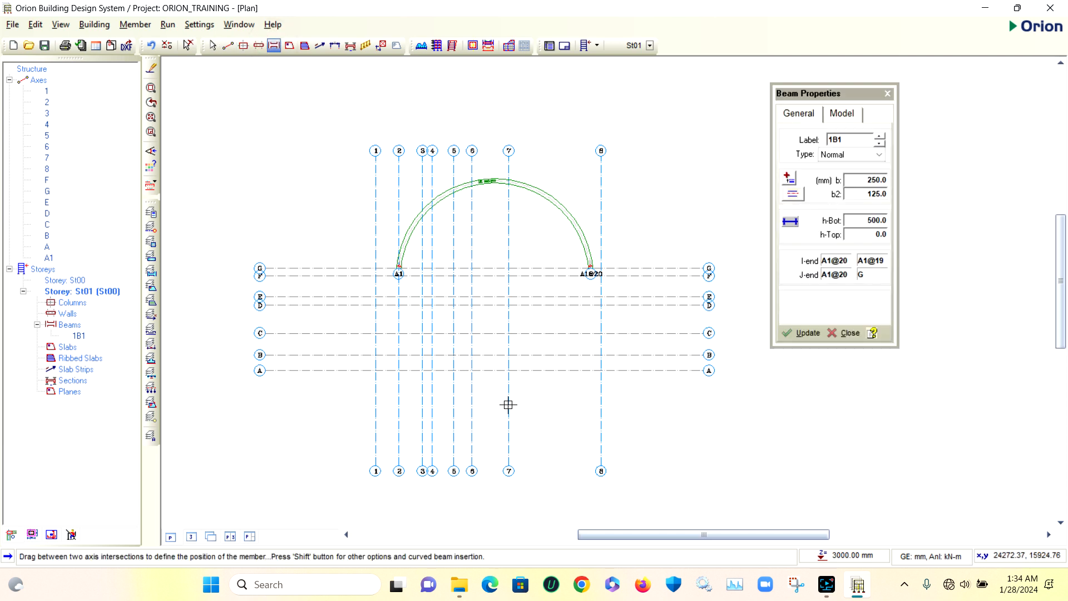
scroll(517, 406, up, 1)
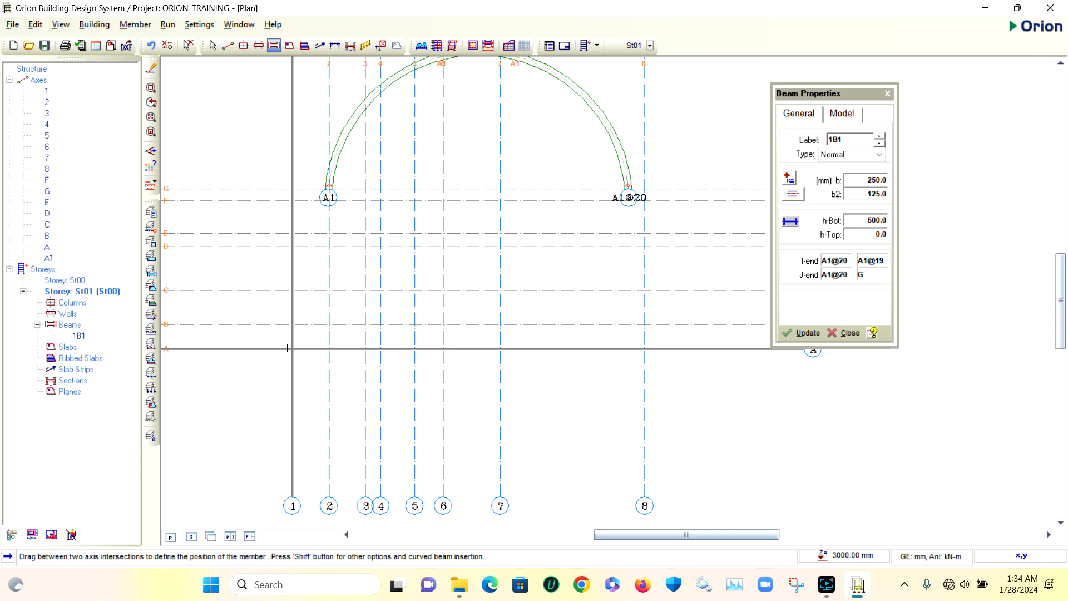
mouse_move(291, 347)
mouse_down()
mouse_move(523, 443)
mouse_move(615, 411)
mouse_move(645, 349)
mouse_up()
scroll(472, 329, down, 5)
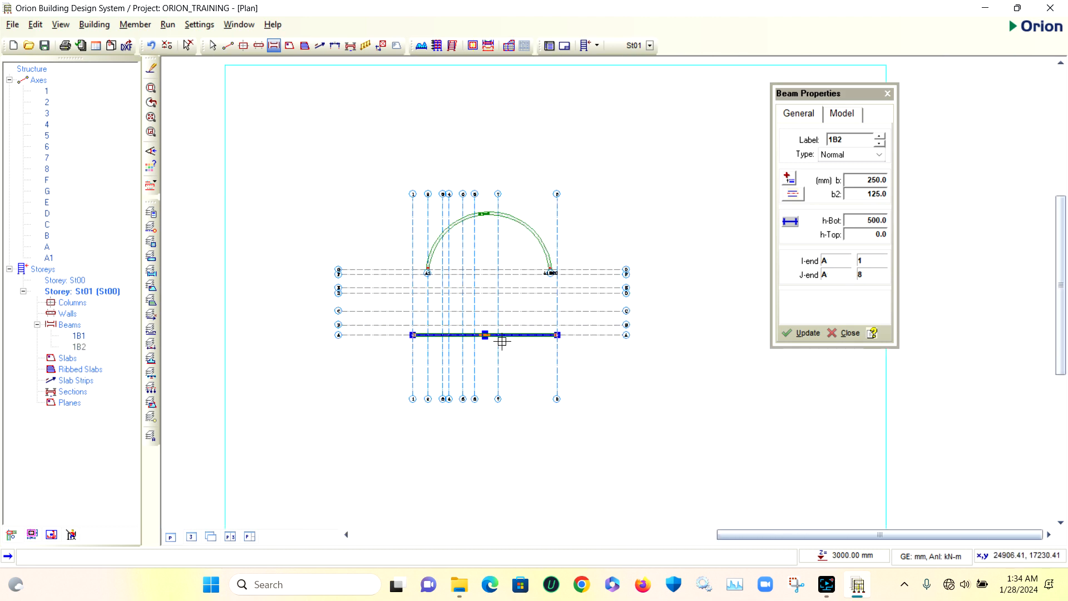
scroll(501, 217, up, 5)
scroll(482, 210, down, 5)
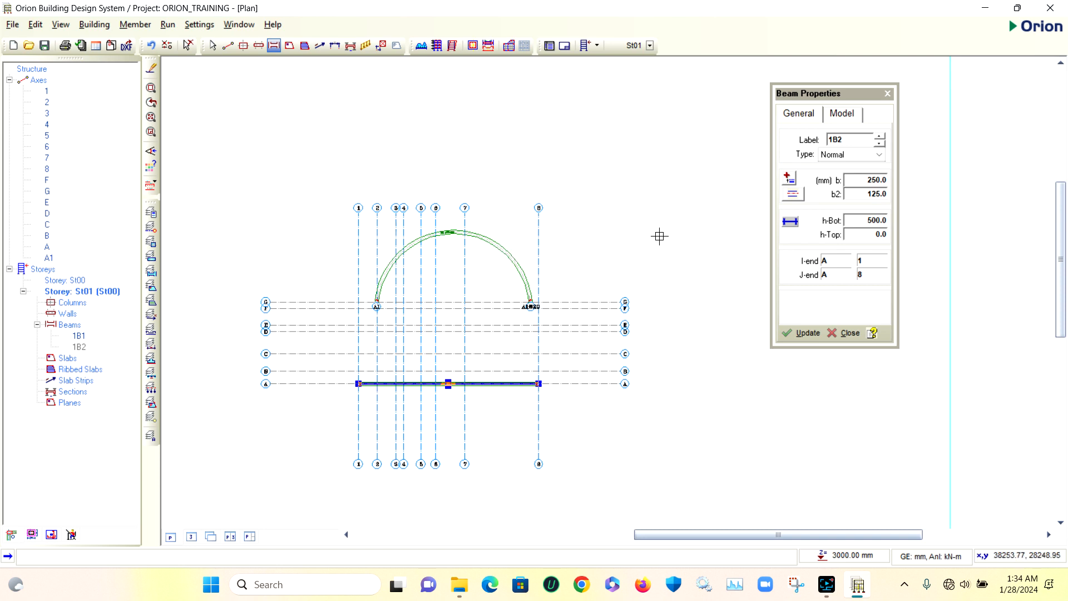
click(888, 93)
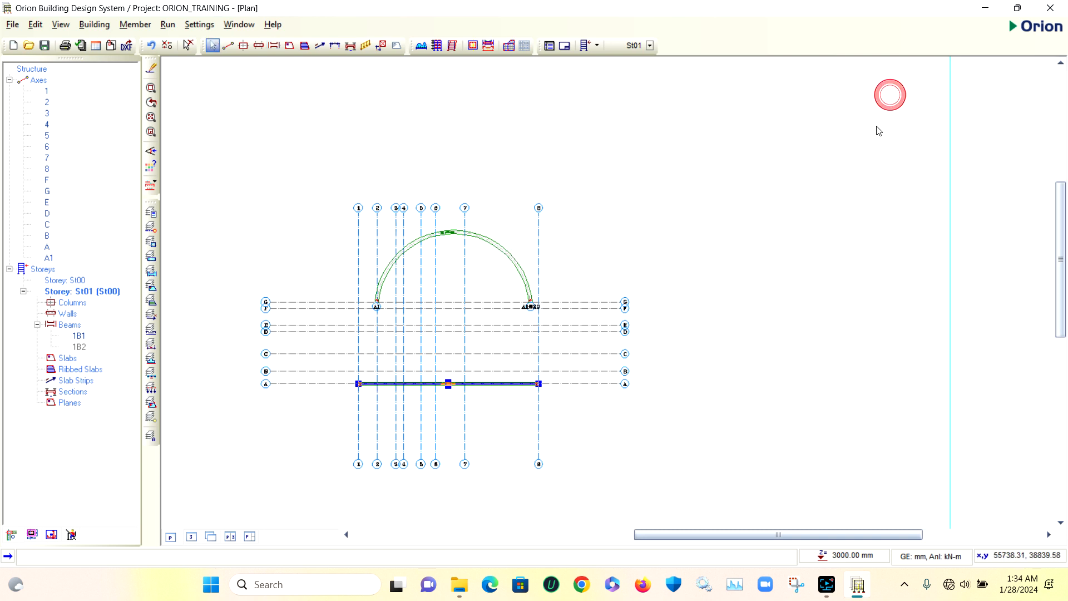